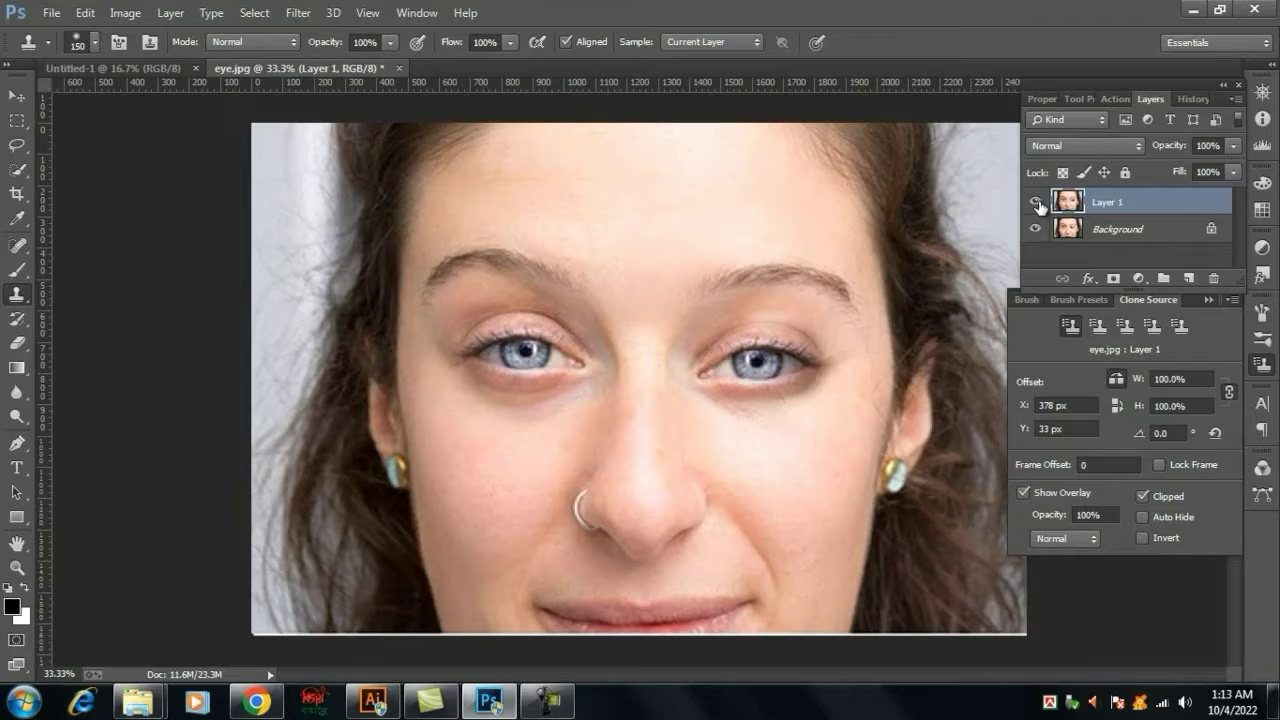
pyautogui.click(1036, 203)
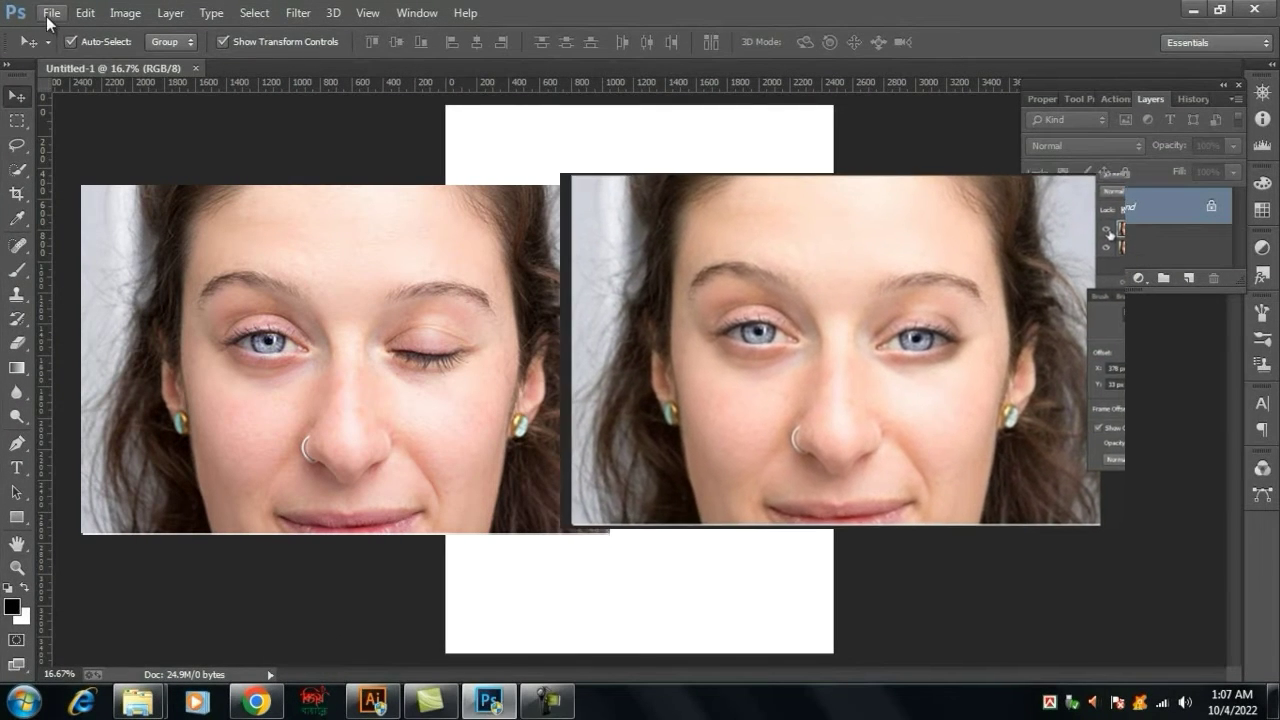
# - Open the image file eye and dock its floating window as a tab beside the Untitled-1 document
pyautogui.click(50, 16)
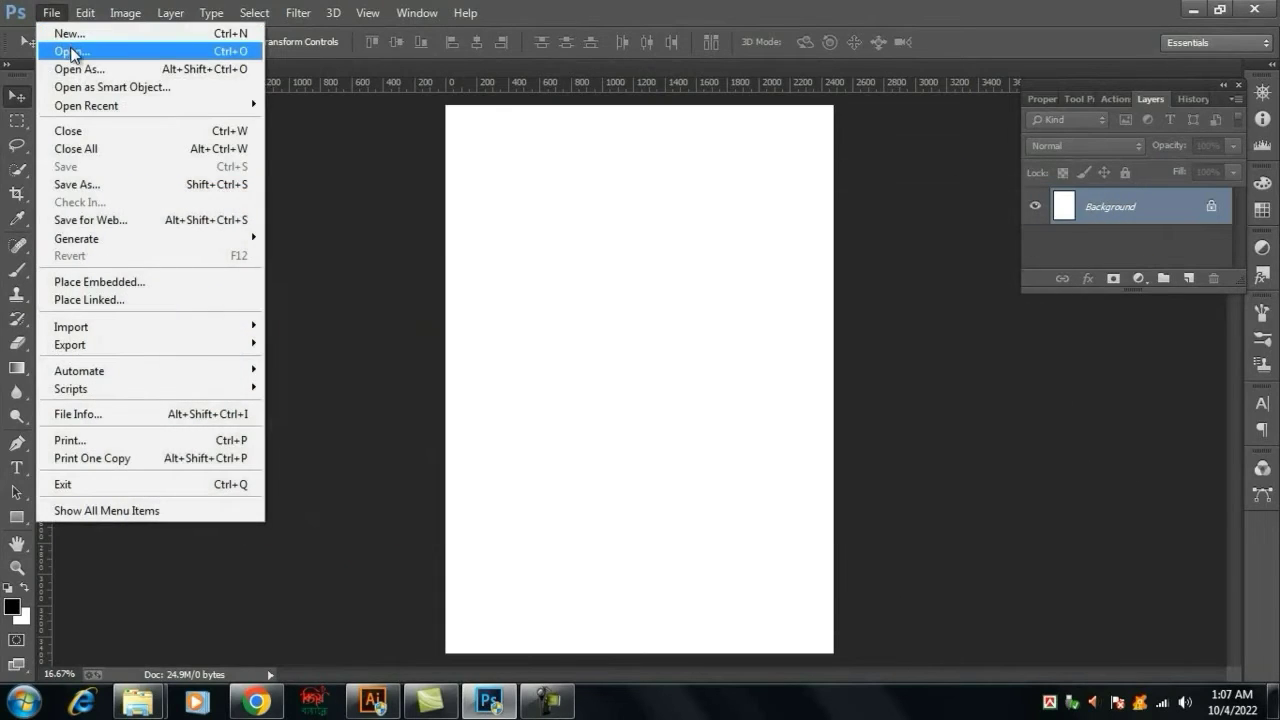
pyautogui.click(71, 55)
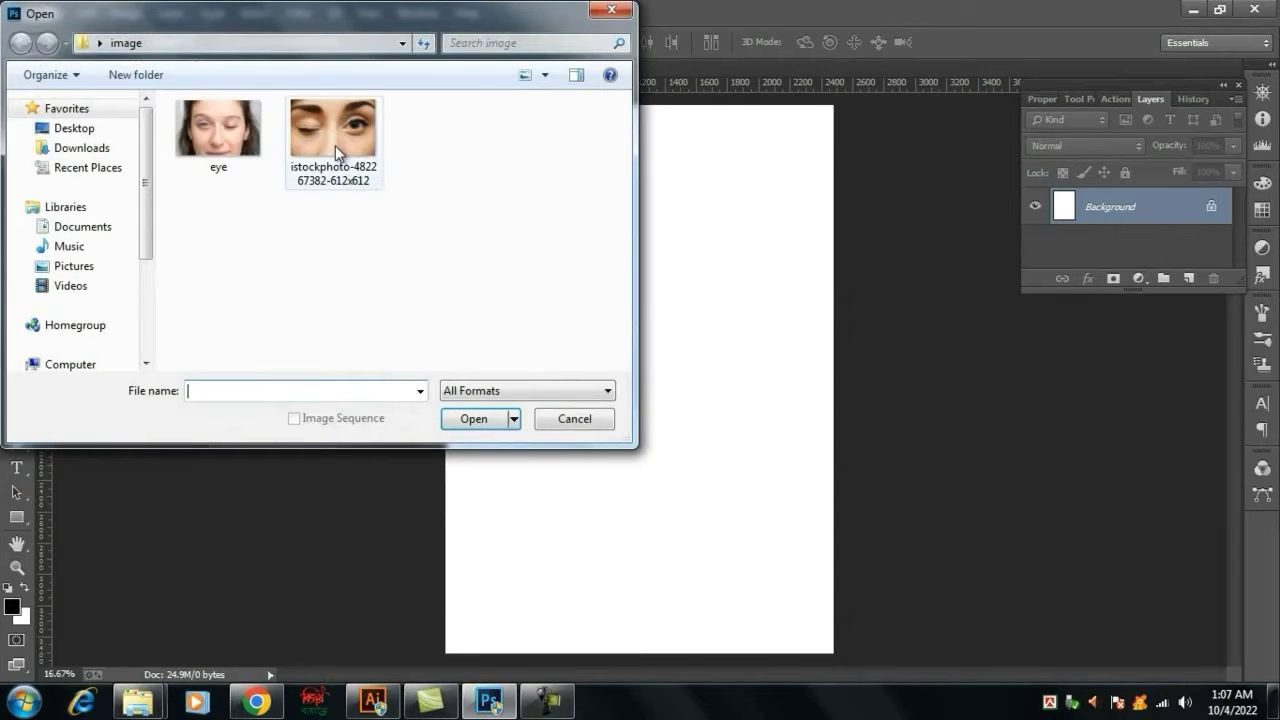
pyautogui.click(203, 149)
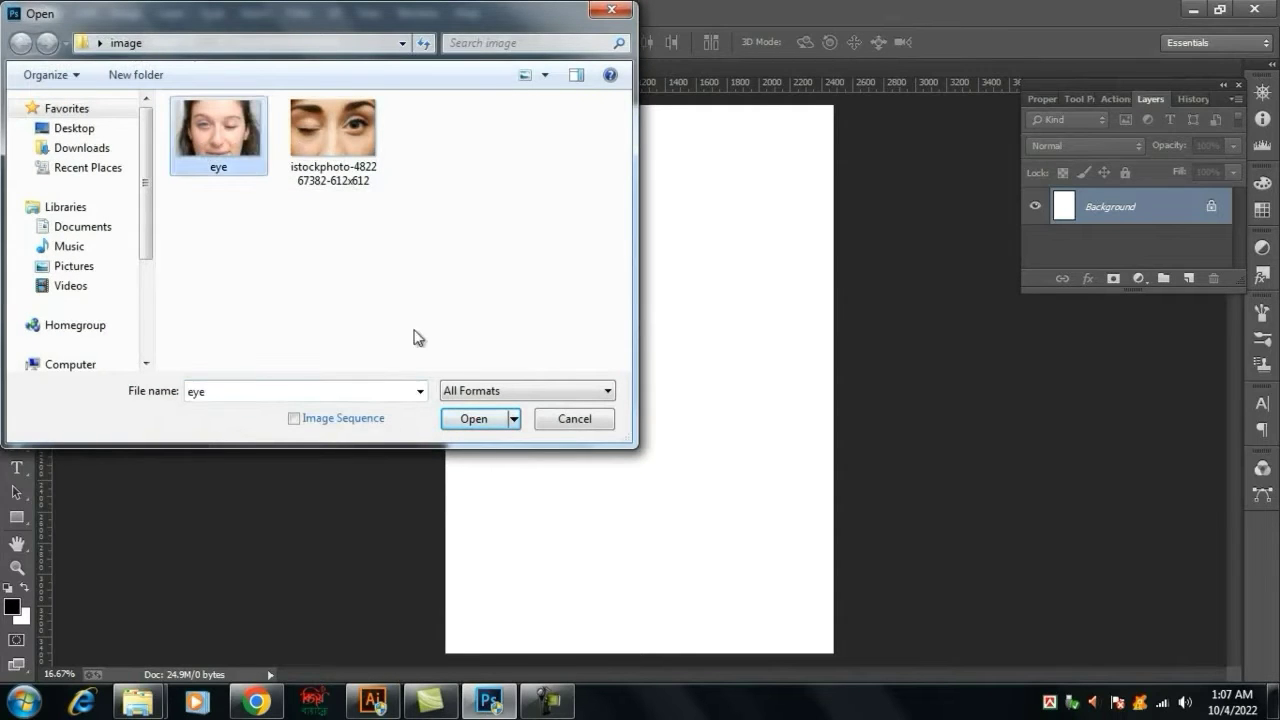
pyautogui.click(472, 419)
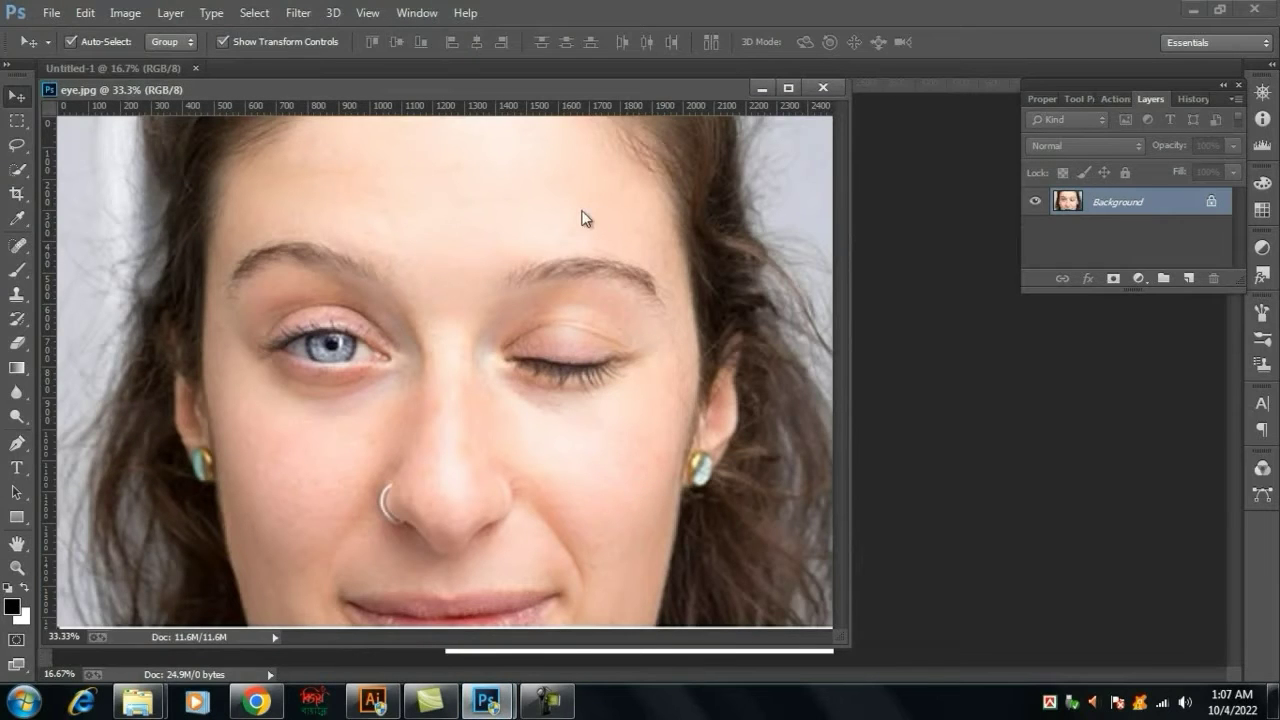
pyautogui.moveTo(480, 91); pyautogui.dragTo(595, 74)
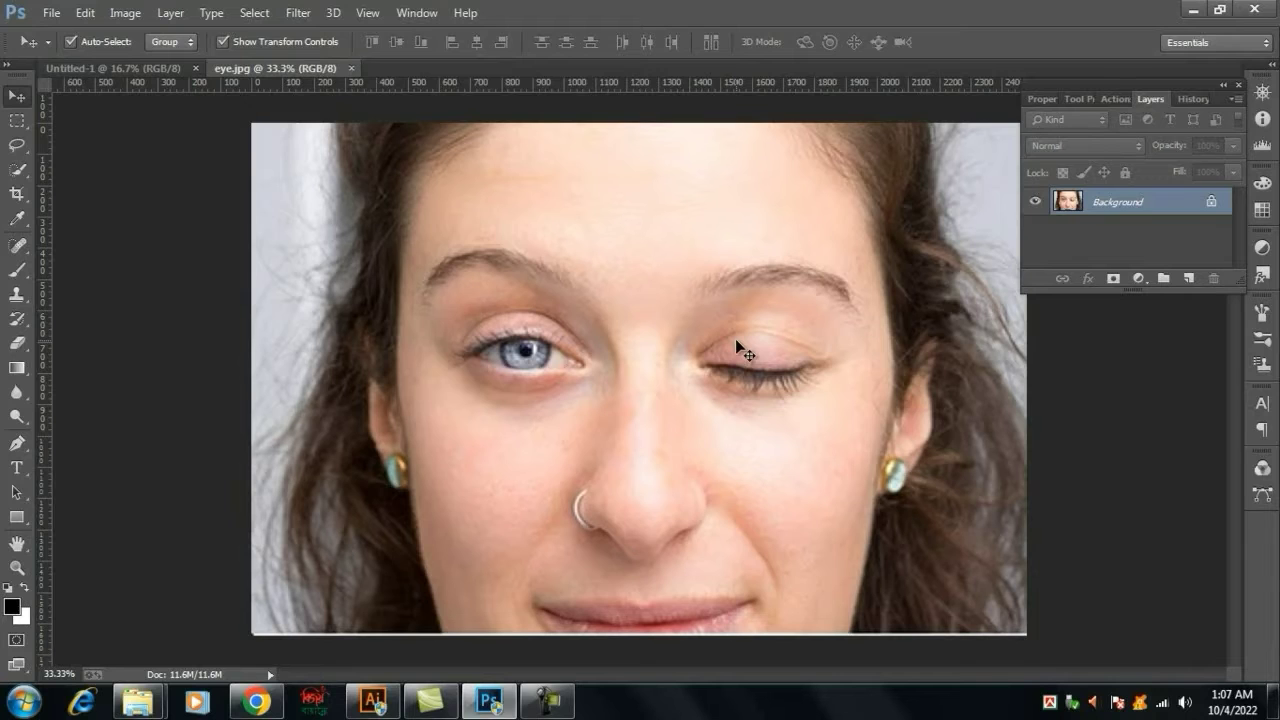
pyautogui.moveTo(275, 68); pyautogui.dragTo(596, 94)
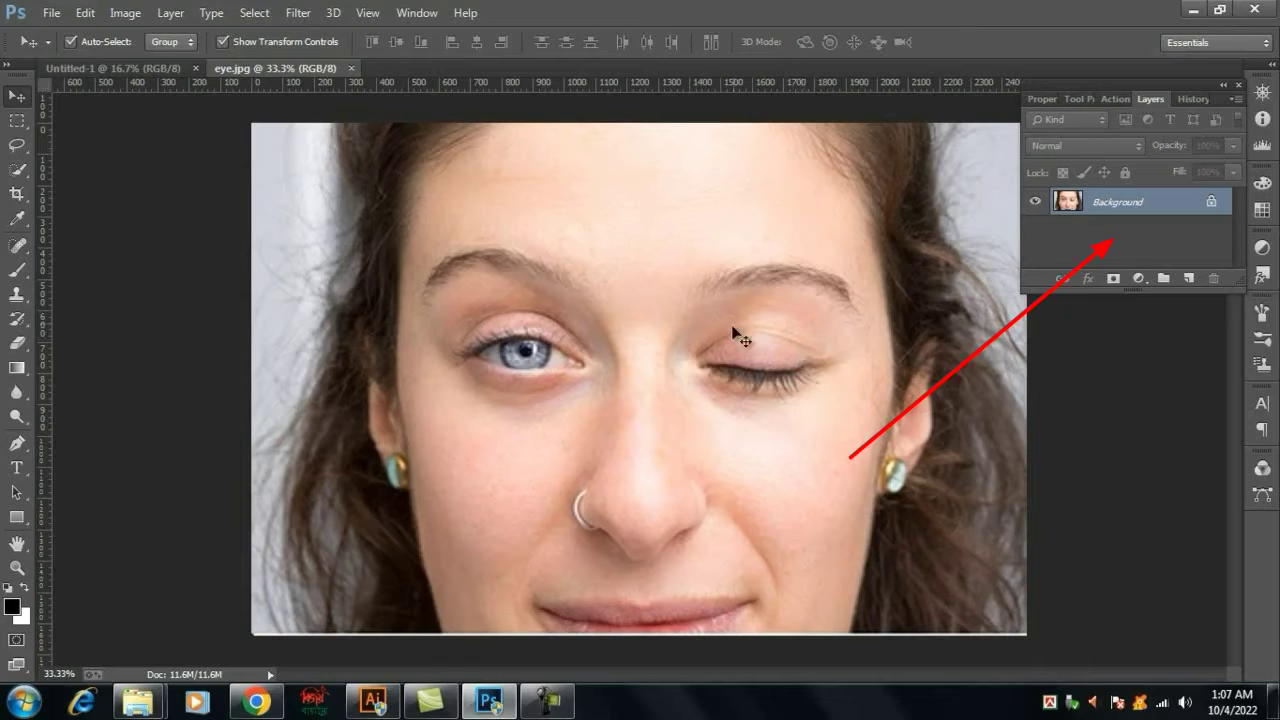
# - Duplicate the Background layer, keeping a single copy above it, and make that copy the active layer
pyautogui.moveTo(1118, 202); pyautogui.dragTo(1188, 278)
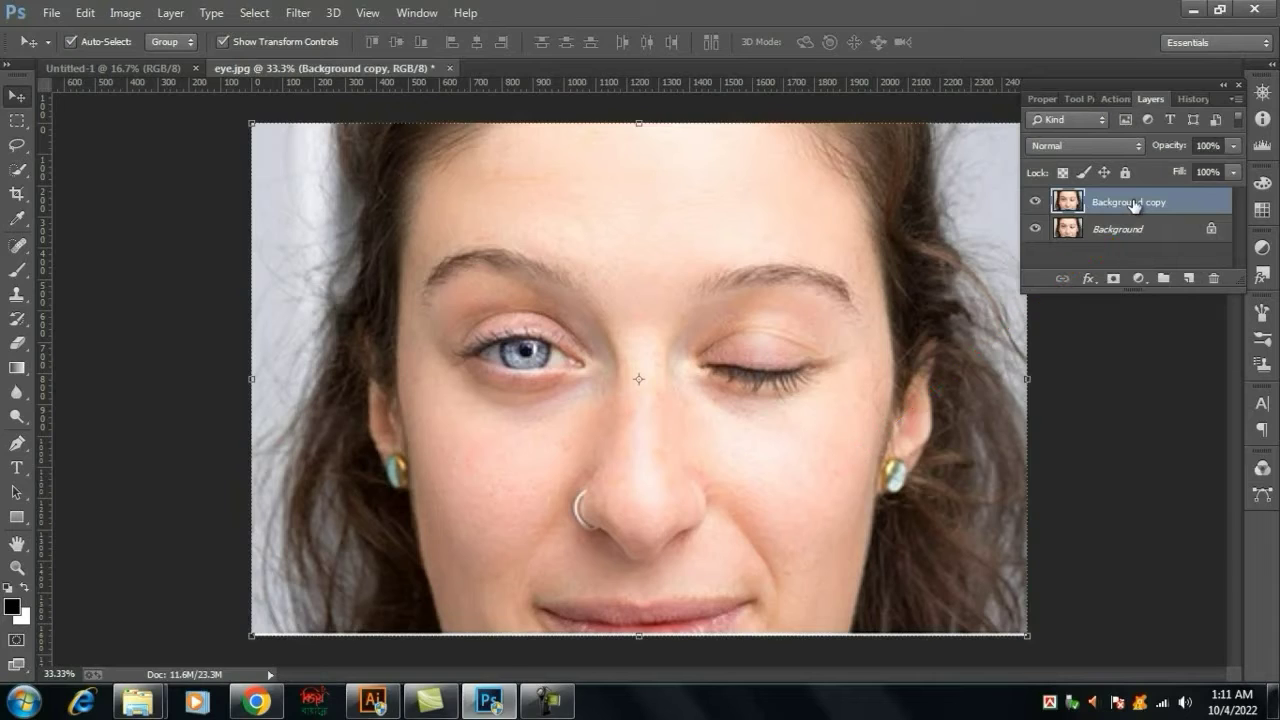
pyautogui.press('Delete')
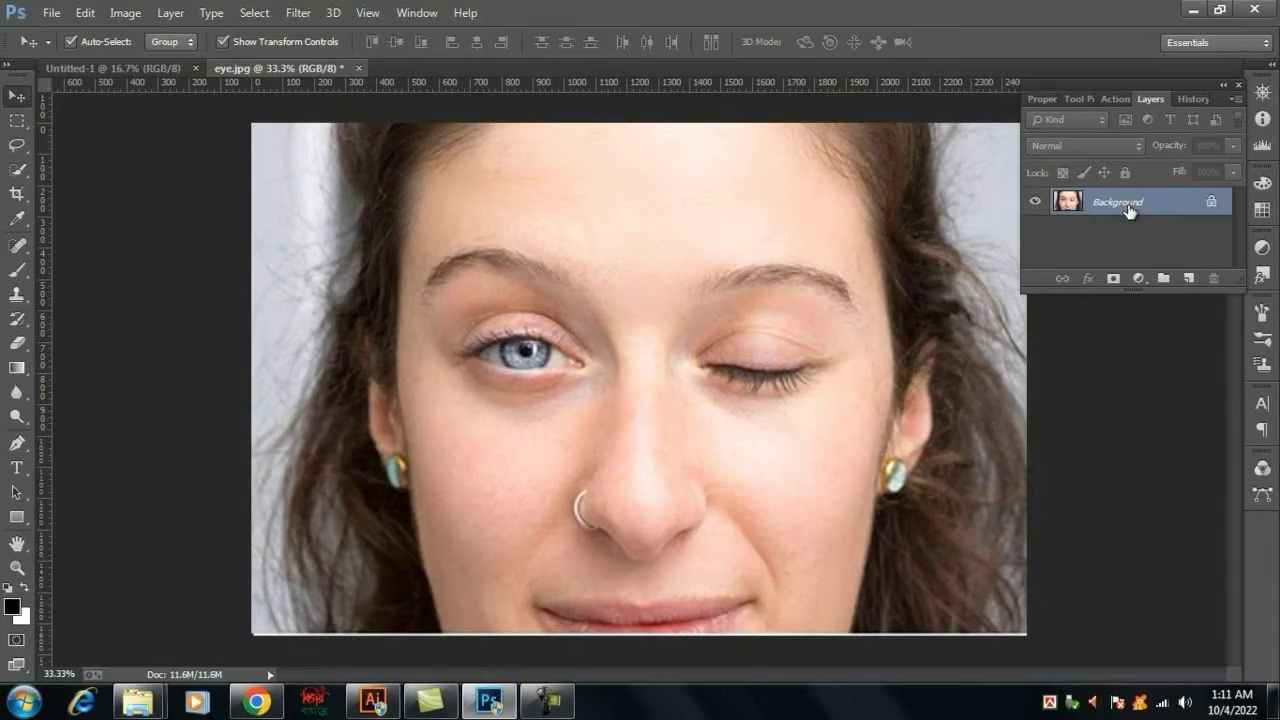
pyautogui.moveTo(1130, 210); pyautogui.dragTo(1130, 210)
pyautogui.hotkey('ctrl', 'j')
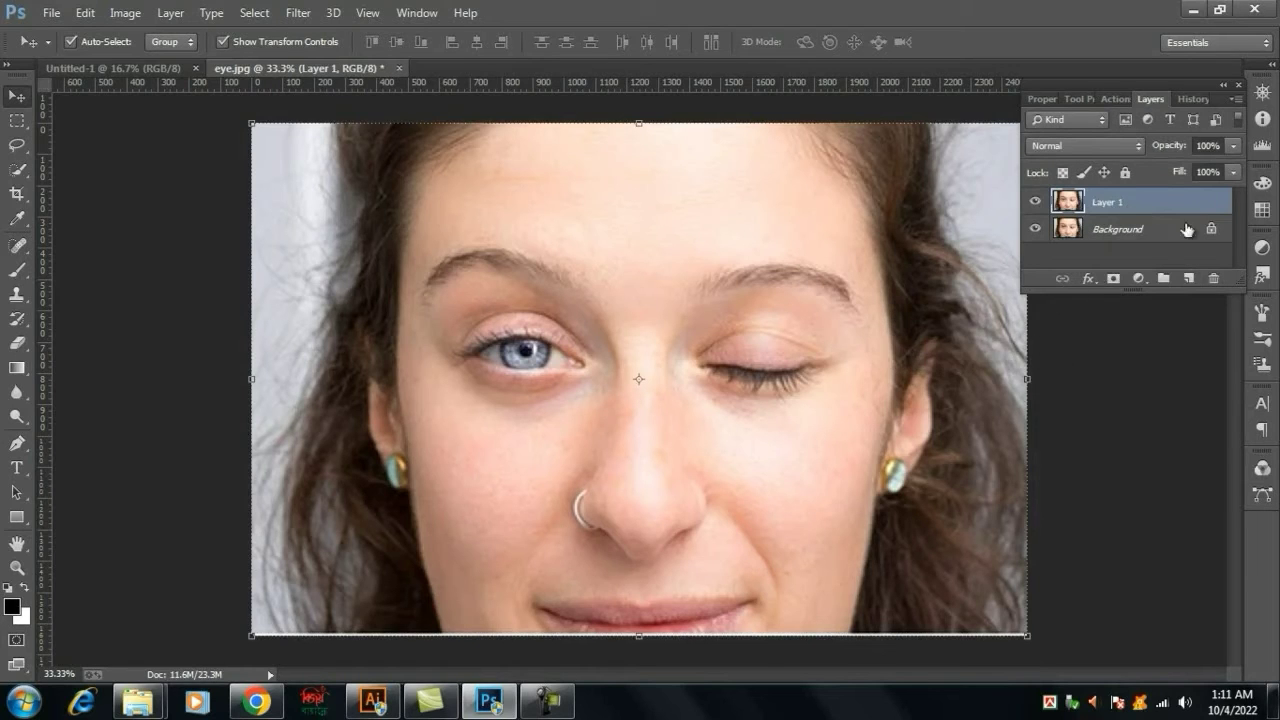
pyautogui.click(1110, 229)
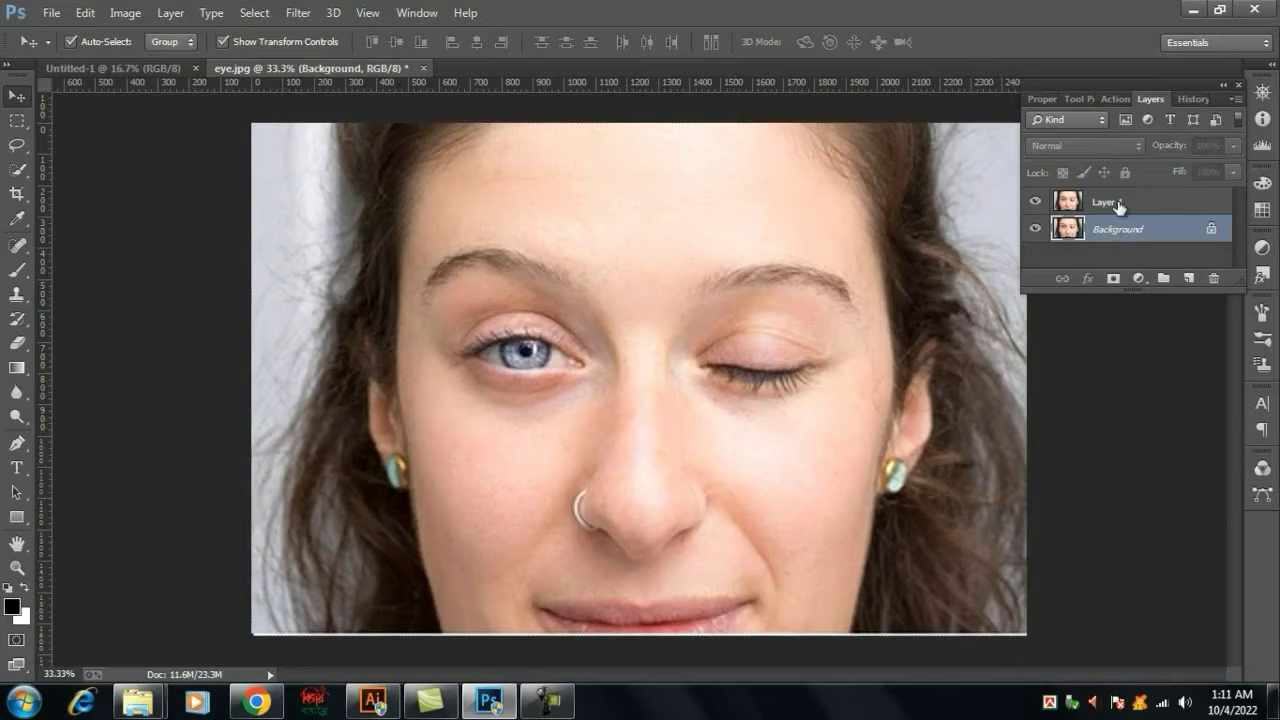
pyautogui.click(1118, 206)
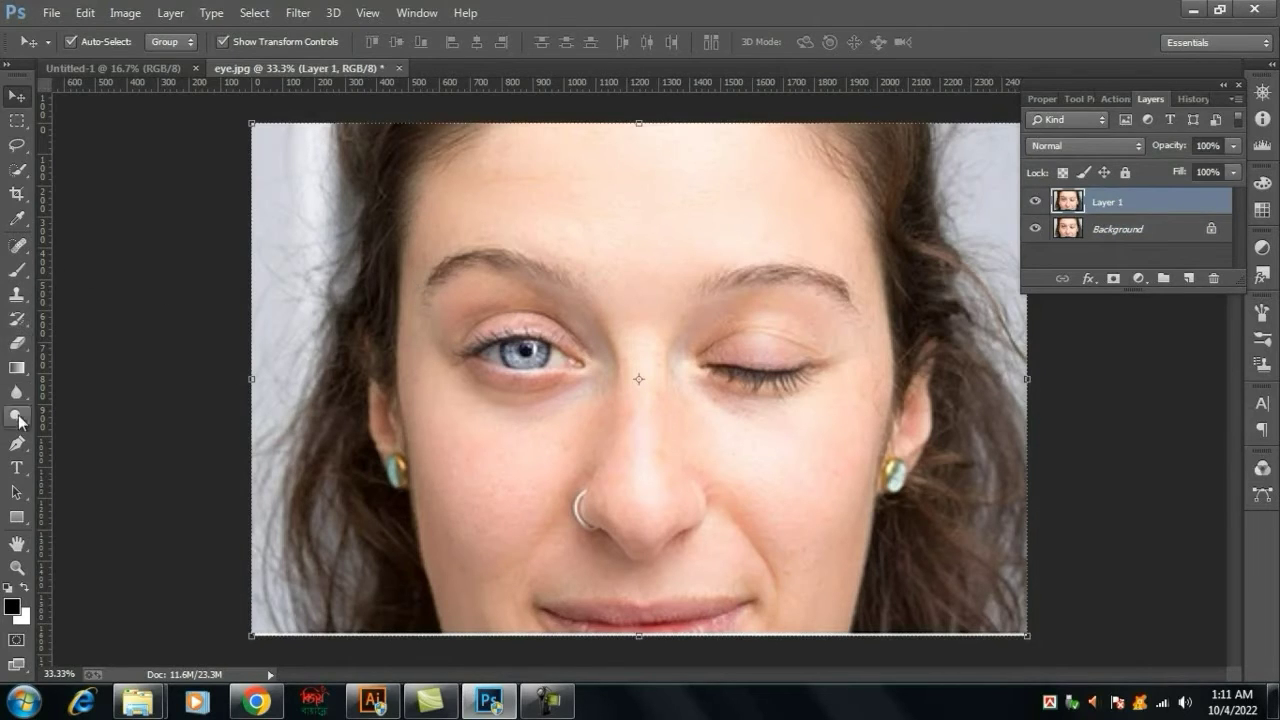
# - Activate the Clone Stamp tool and set its first clone source to flip horizontally
pyautogui.click(17, 297)
pyautogui.click(17, 297)
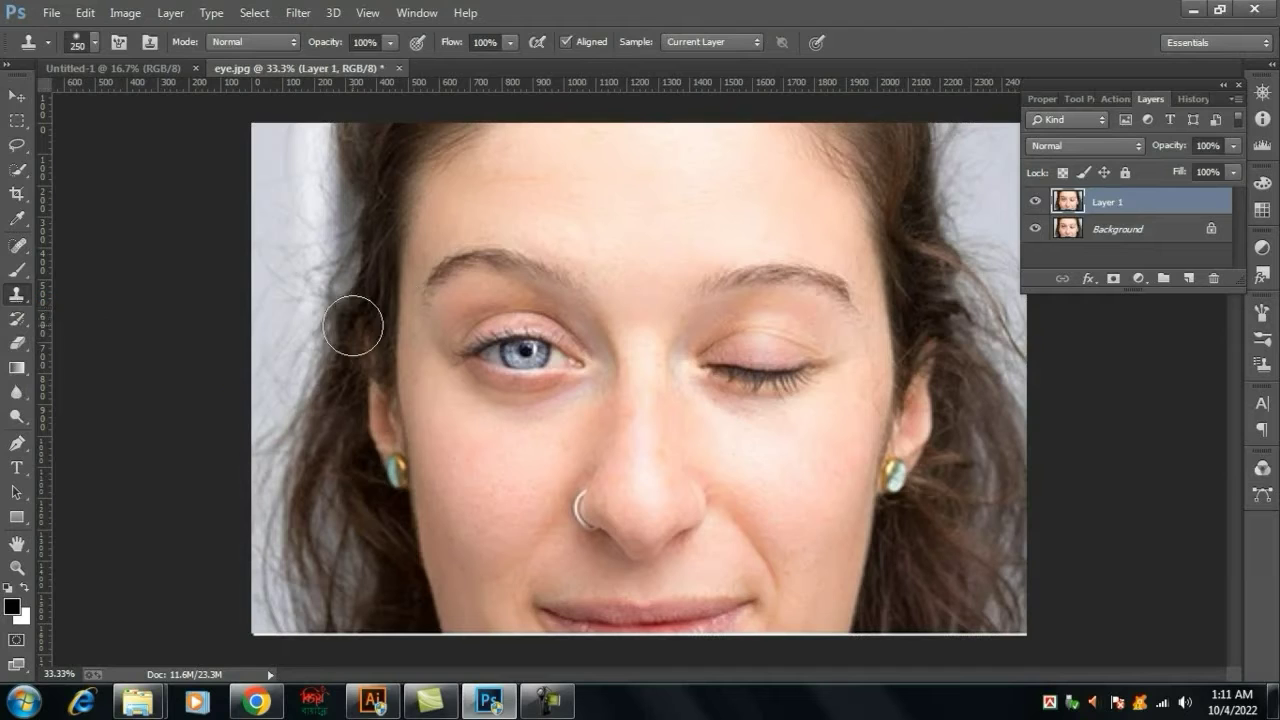
pyautogui.click(425, 13)
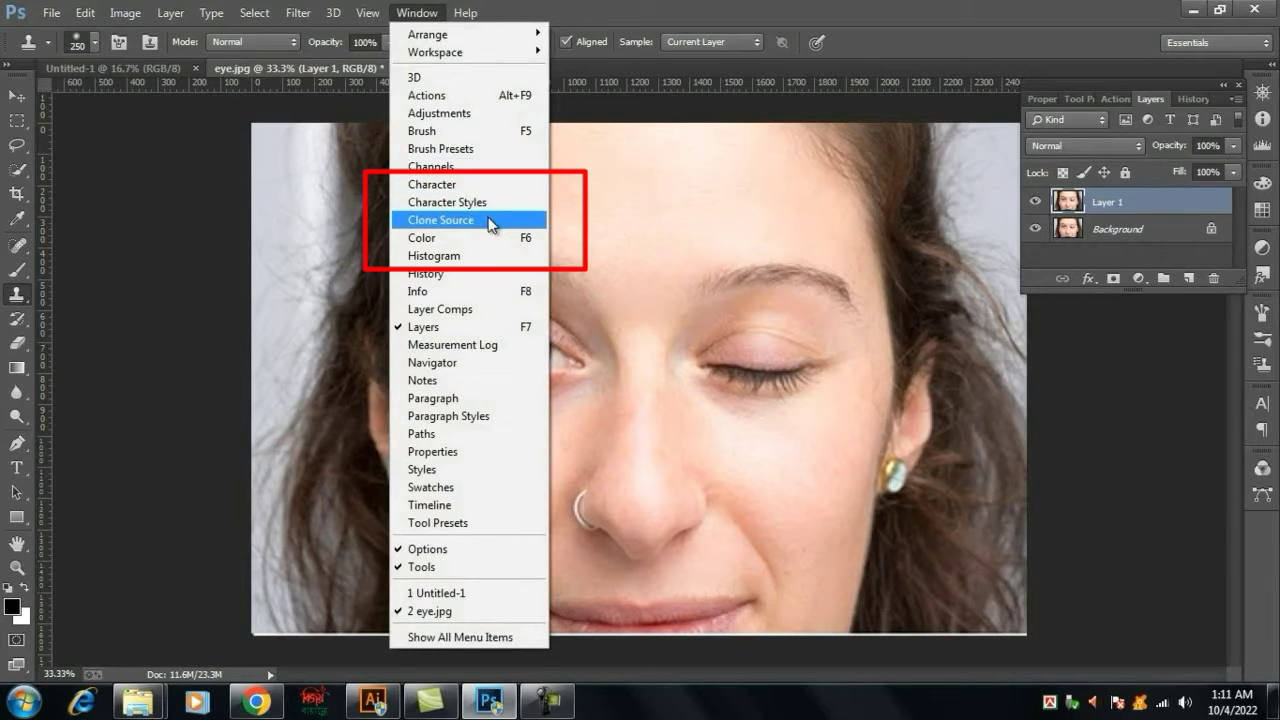
pyautogui.click(440, 220)
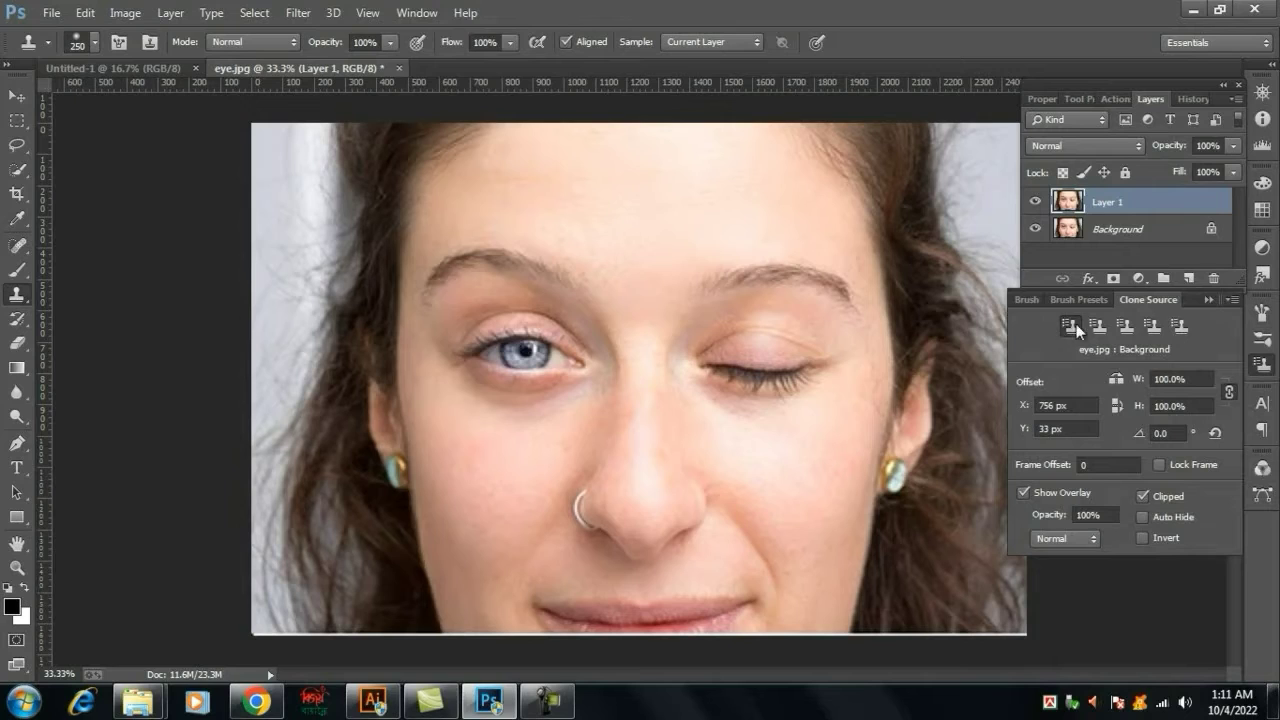
pyautogui.click(1114, 380)
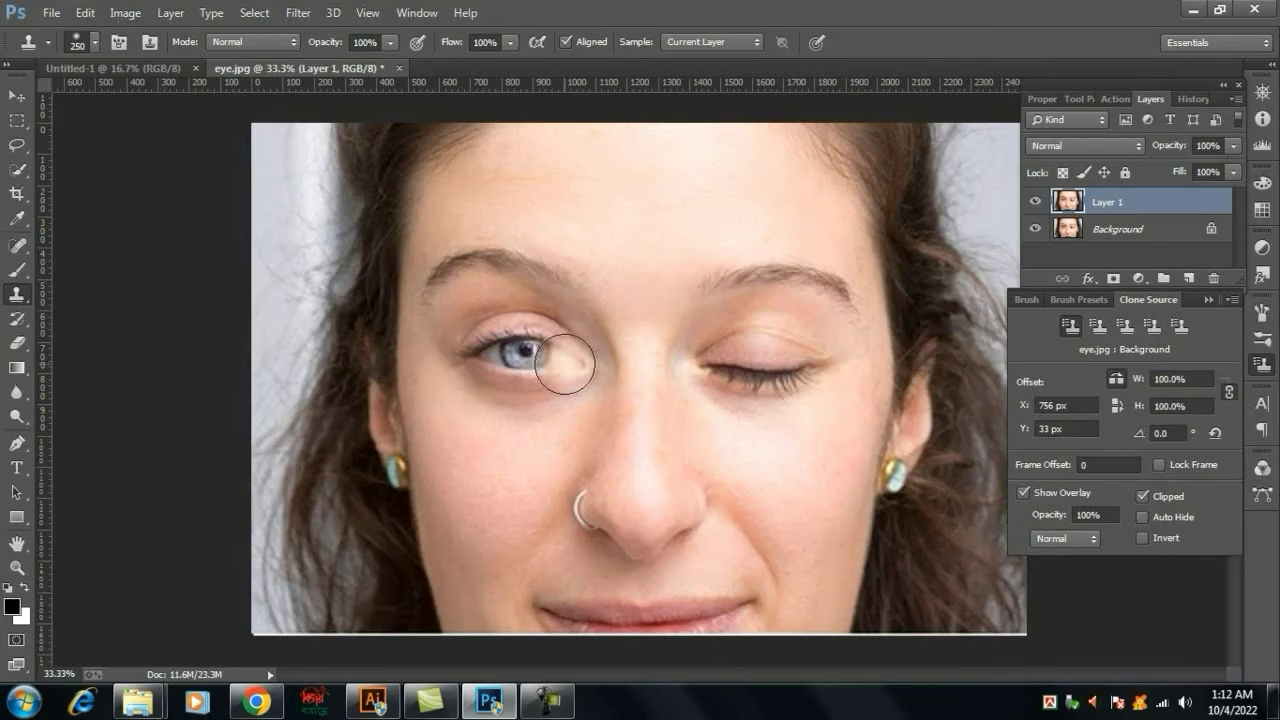
# - With the brush size reduced to 150, clone the open eye over the closed eye, sampling from the open eye's inner corner
pyautogui.press('[')
pyautogui.press('[')
pyautogui.press('[')
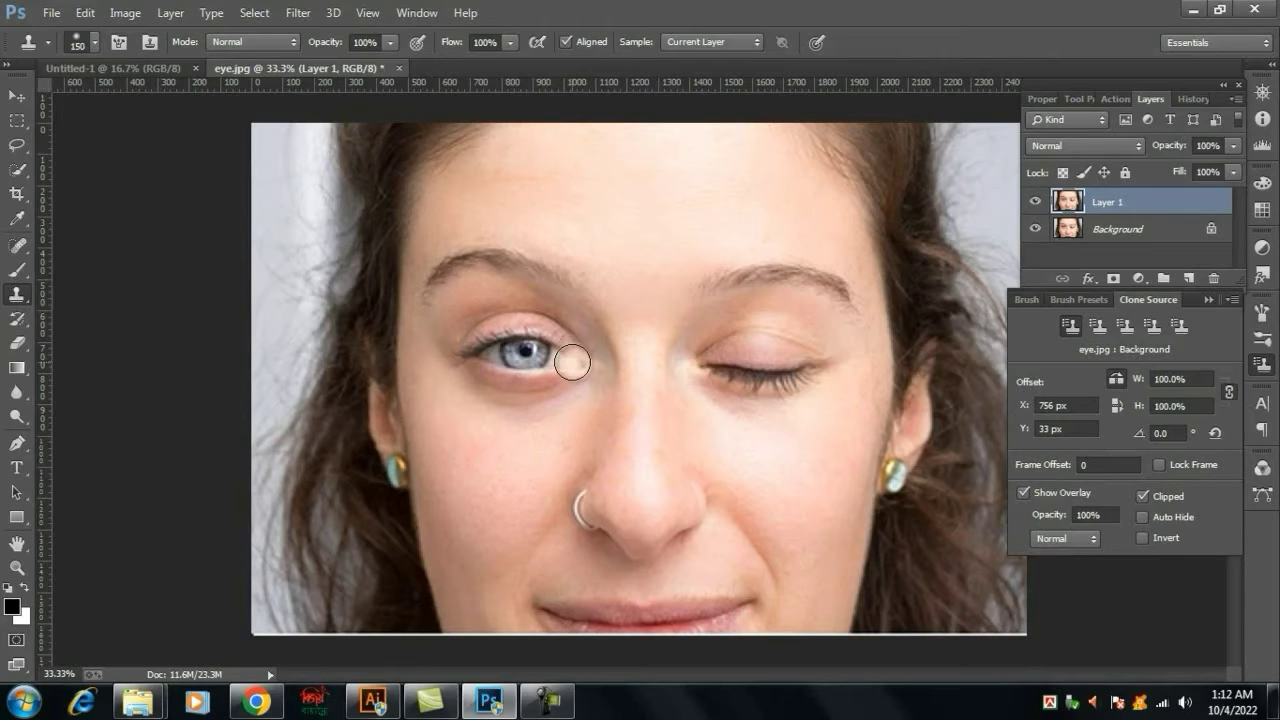
pyautogui.press('alt')
pyautogui.keyDown('alt'); pyautogui.click(572, 362); pyautogui.keyUp('alt')
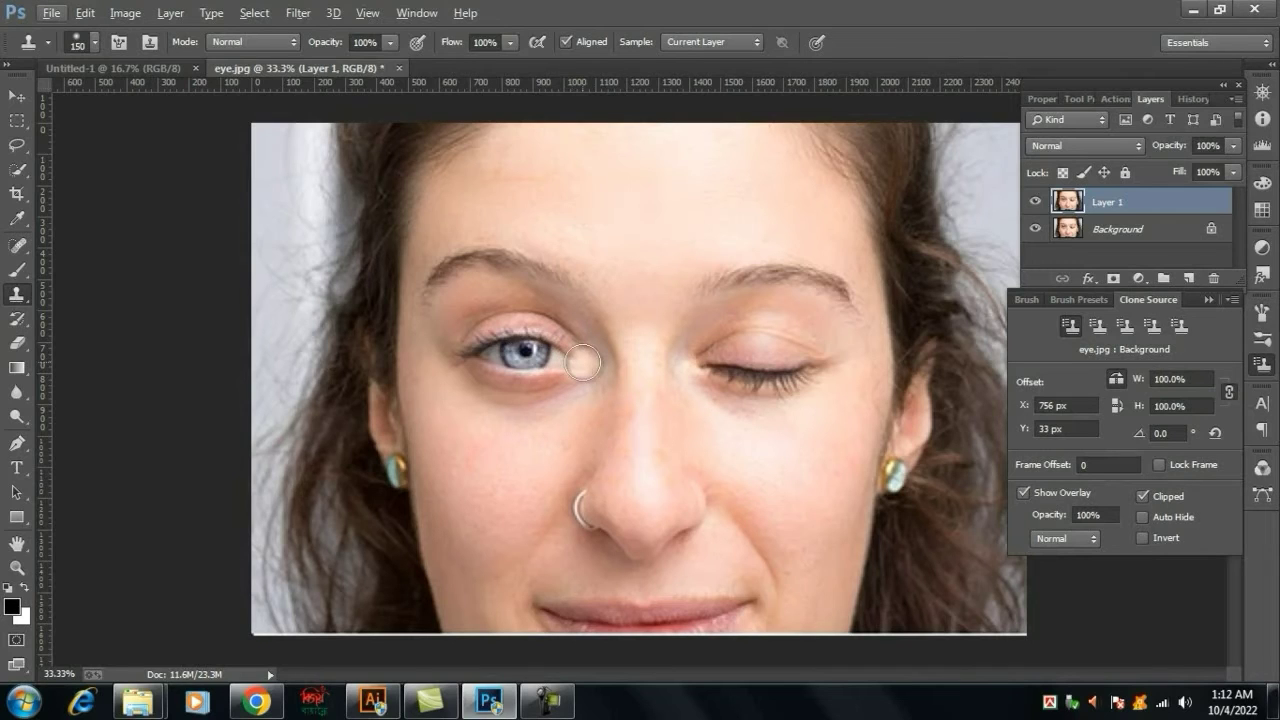
pyautogui.press('alt')
pyautogui.keyDown('alt'); pyautogui.click(582, 362); pyautogui.keyUp('alt')
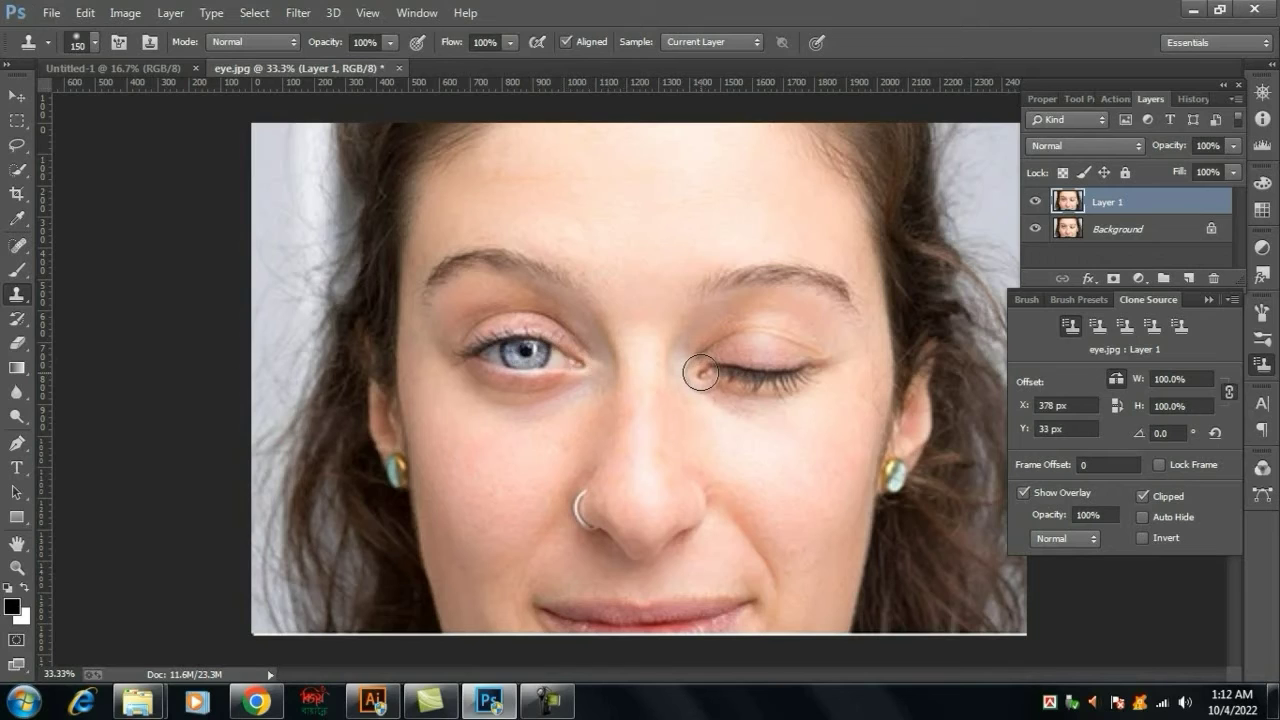
pyautogui.moveTo(700, 373)
pyautogui.mouseDown()
pyautogui.moveTo(791, 360)
pyautogui.moveTo(808, 372)
pyautogui.moveTo(711, 381)
pyautogui.moveTo(772, 346)
pyautogui.moveTo(805, 347)
pyautogui.moveTo(727, 353)
pyautogui.moveTo(782, 360)
pyautogui.mouseUp()
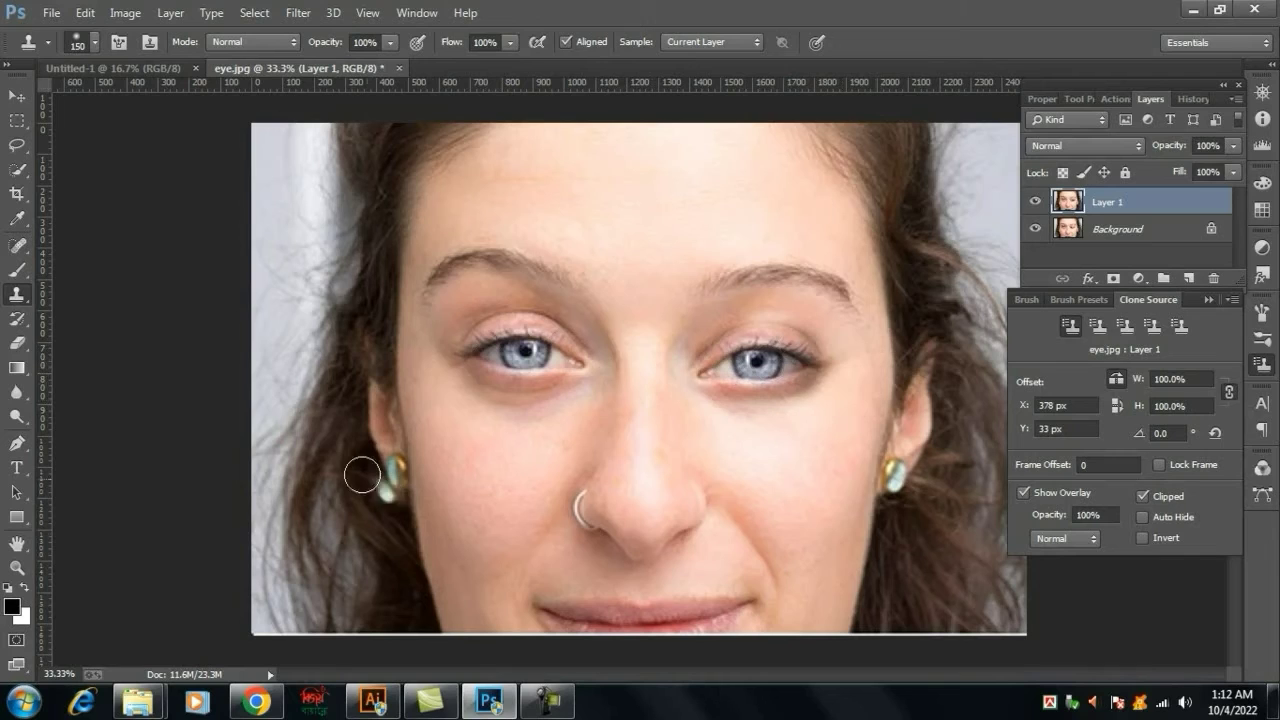
# - Compare the retouched face with the original by repeatedly hiding and showing Layer 1, leaving the layer visible
pyautogui.click(1036, 202)
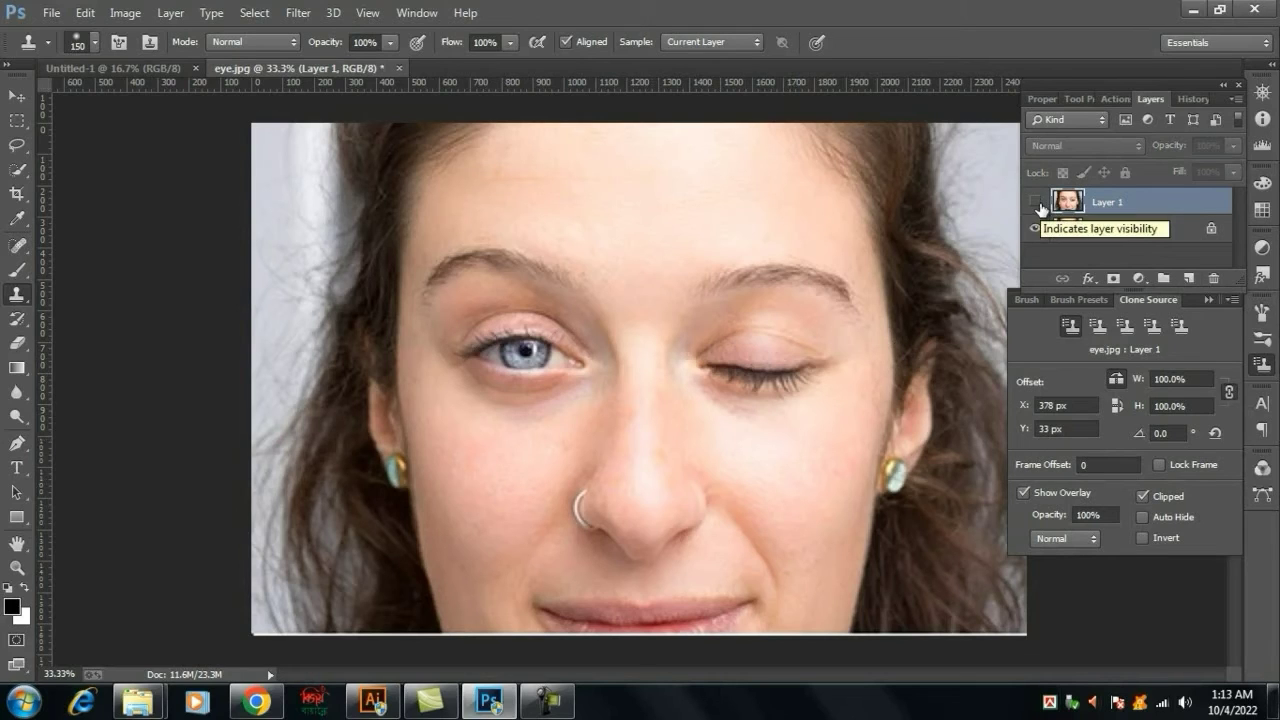
pyautogui.click(1038, 204)
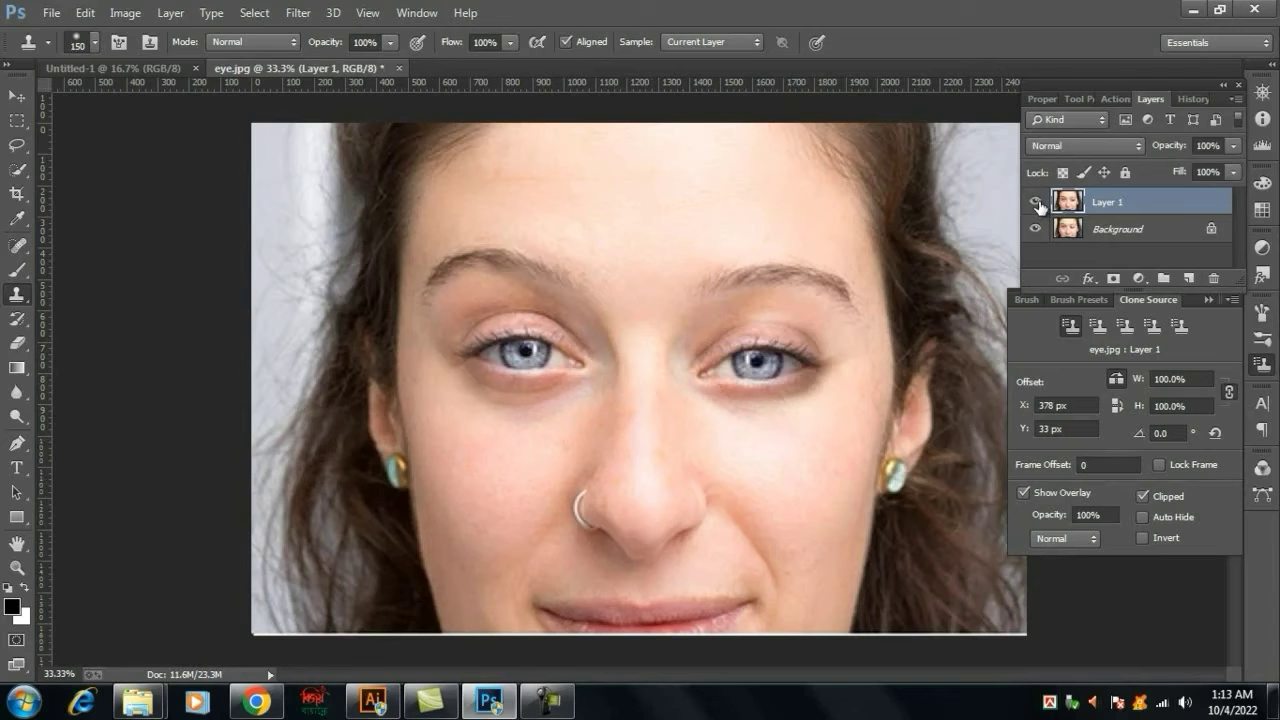
pyautogui.click(1038, 204)
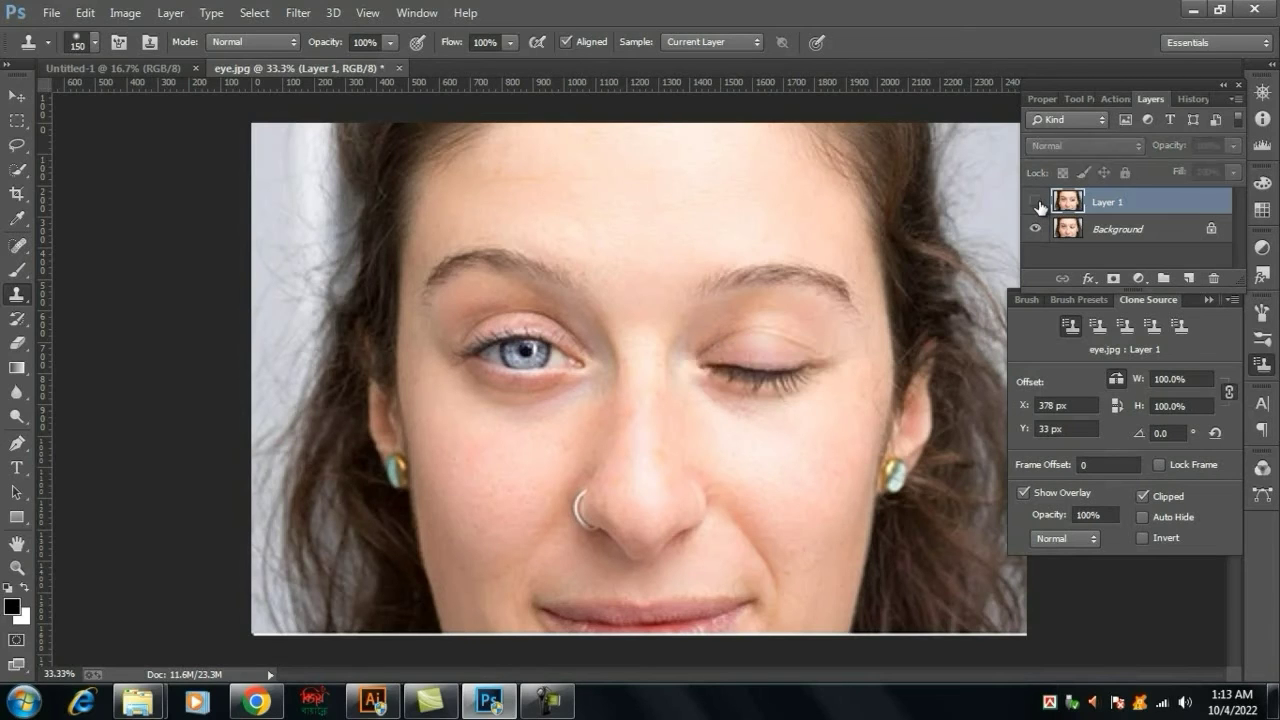
pyautogui.click(1038, 204)
pyautogui.click(1038, 204)
pyautogui.click(1038, 204)
pyautogui.click(1038, 204)
pyautogui.click(1037, 204)
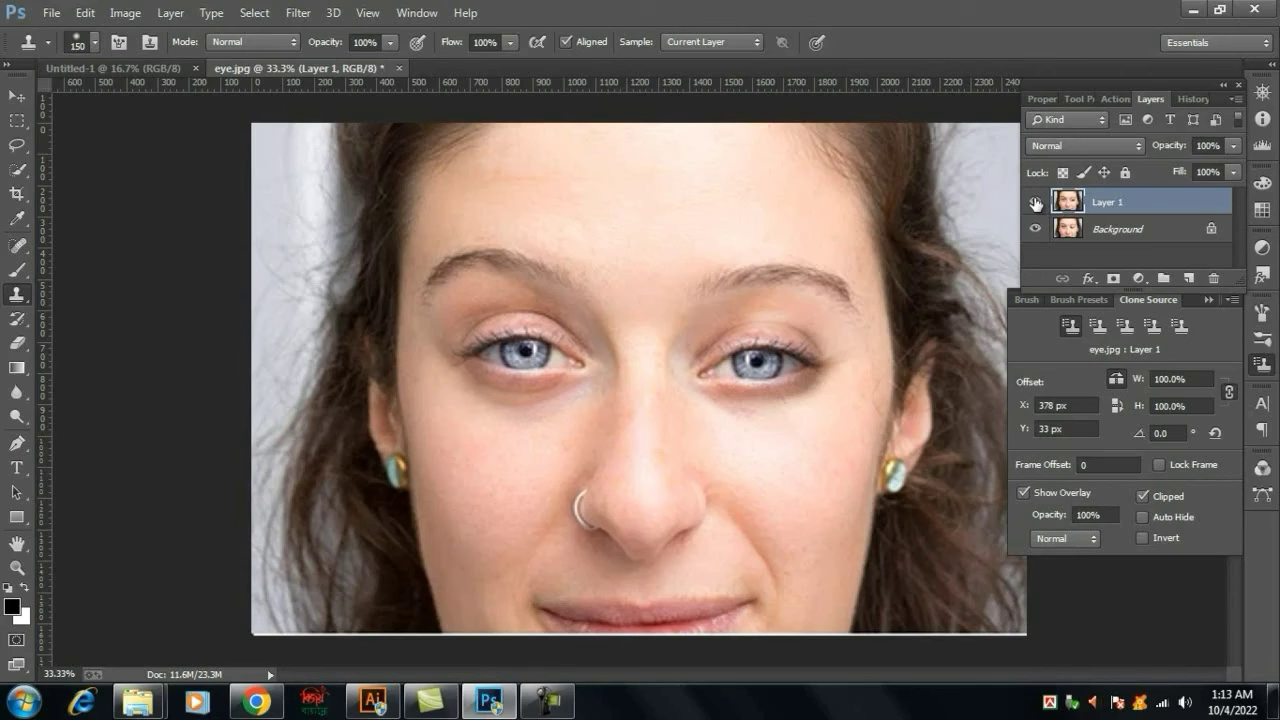
pyautogui.click(1035, 203)
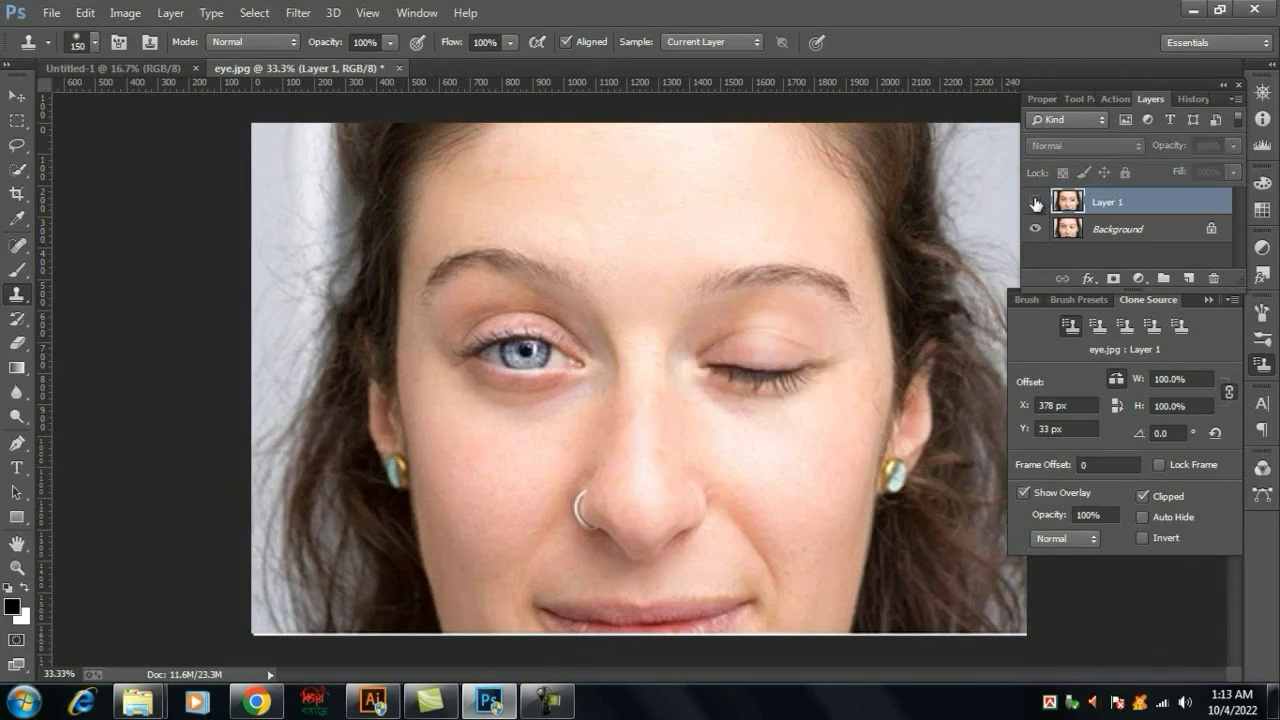
pyautogui.click(1035, 203)
pyautogui.click(1035, 203)
pyautogui.click(1035, 203)
pyautogui.click(1035, 203)
pyautogui.click(1035, 203)
pyautogui.click(1035, 203)
pyautogui.click(1035, 203)
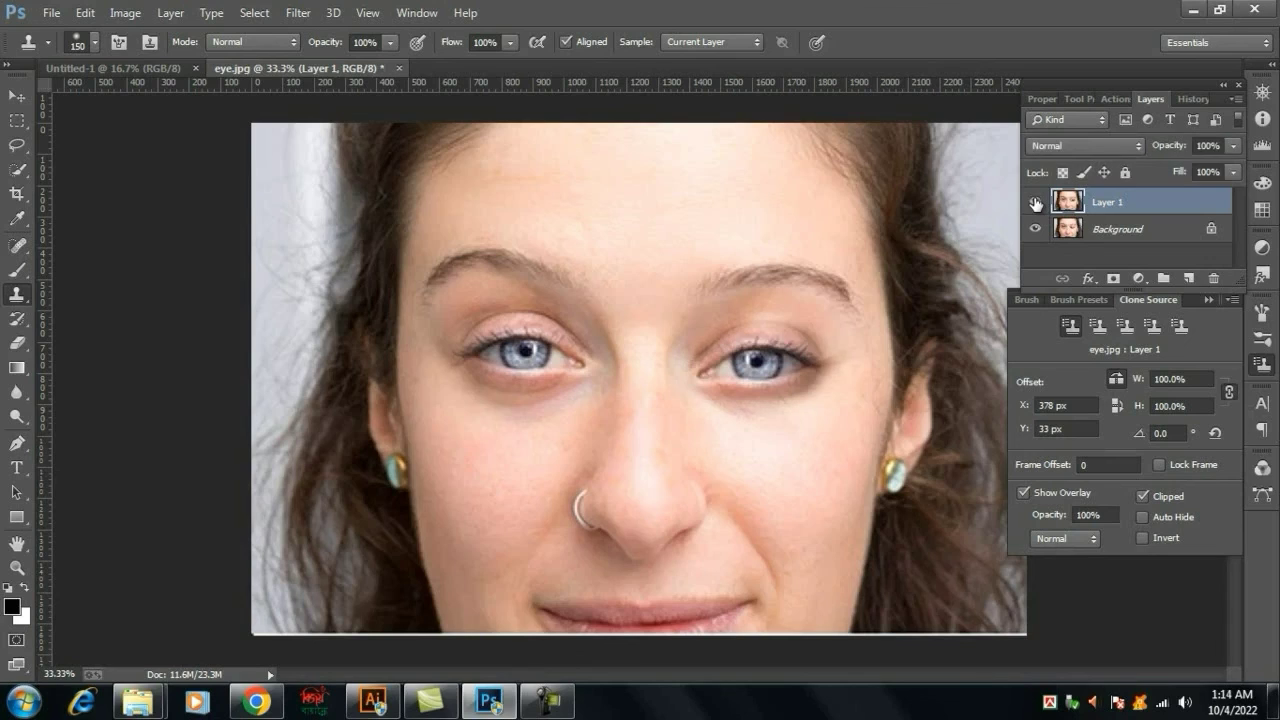